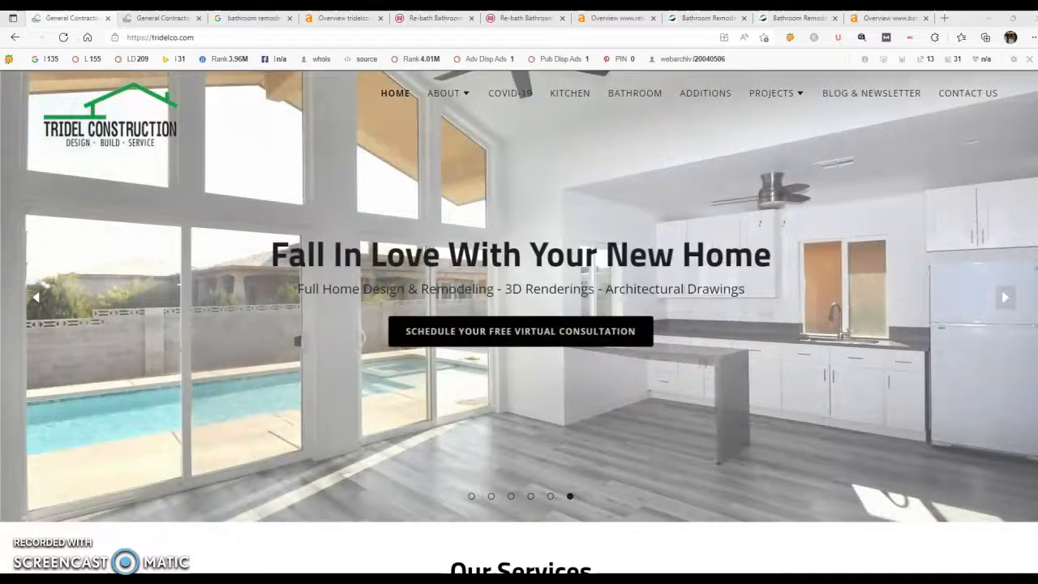
Look through the Tridel Construction homepage, from the hero banner and services to the reviews and projects sections.
{"action": "scroll", "coordinate": [389, 242], "scroll_direction": "down", "scroll_amount": 4}
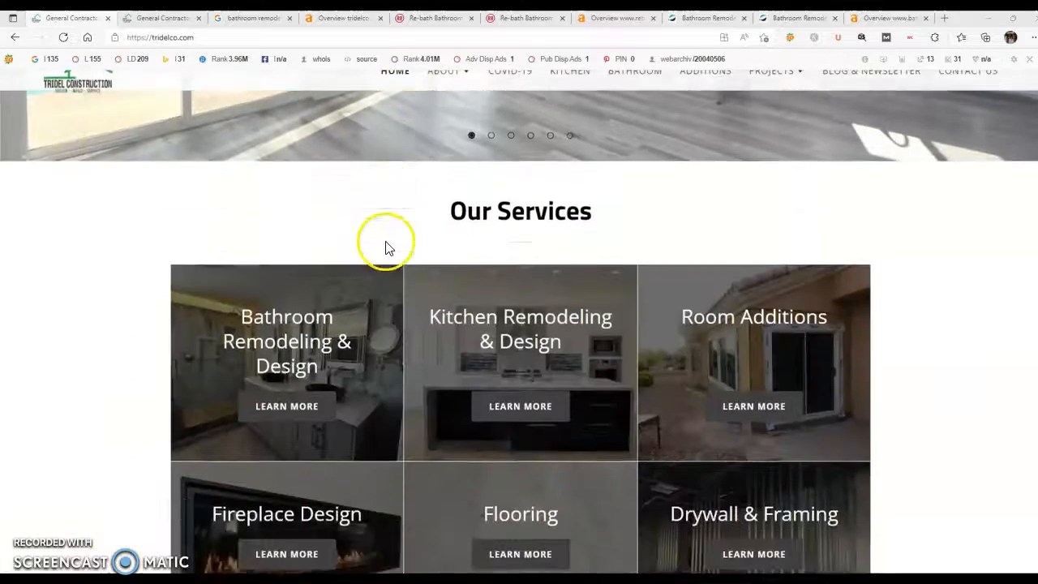
{"action": "scroll", "coordinate": [386, 247], "scroll_direction": "down", "scroll_amount": 7}
{"action": "scroll", "coordinate": [378, 251], "scroll_direction": "up", "scroll_amount": 10}
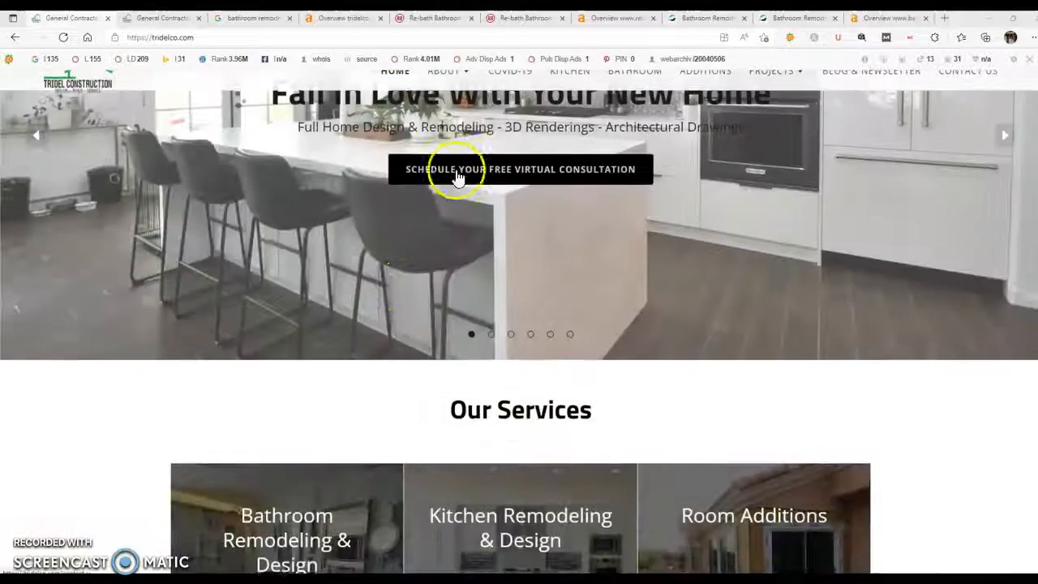
{"action": "scroll", "coordinate": [432, 228], "scroll_direction": "up", "scroll_amount": 2}
{"action": "scroll", "coordinate": [430, 250], "scroll_direction": "down", "scroll_amount": 4}
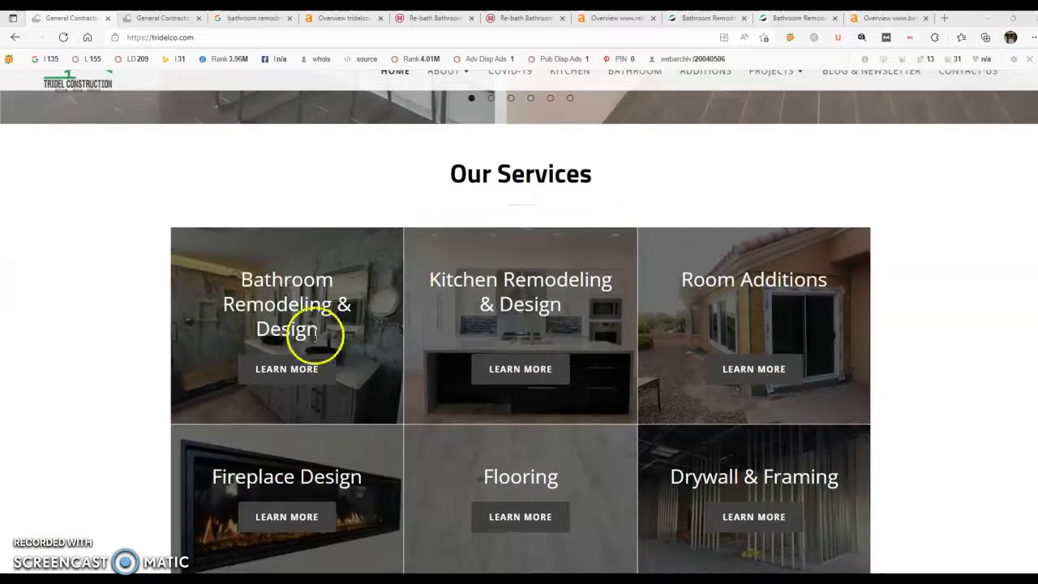
{"action": "scroll", "coordinate": [484, 292], "scroll_direction": "down", "scroll_amount": 4}
{"action": "scroll", "coordinate": [485, 304], "scroll_direction": "down", "scroll_amount": 10}
{"action": "scroll", "coordinate": [442, 307], "scroll_direction": "down", "scroll_amount": 6}
{"action": "scroll", "coordinate": [438, 306], "scroll_direction": "up", "scroll_amount": 10}
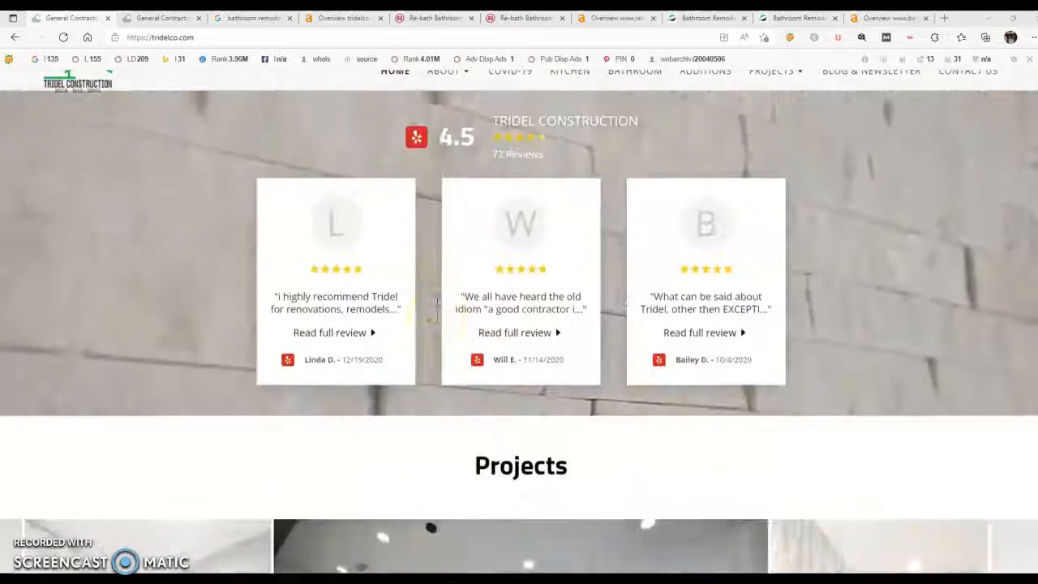
{"action": "scroll", "coordinate": [437, 302], "scroll_direction": "up", "scroll_amount": 10}
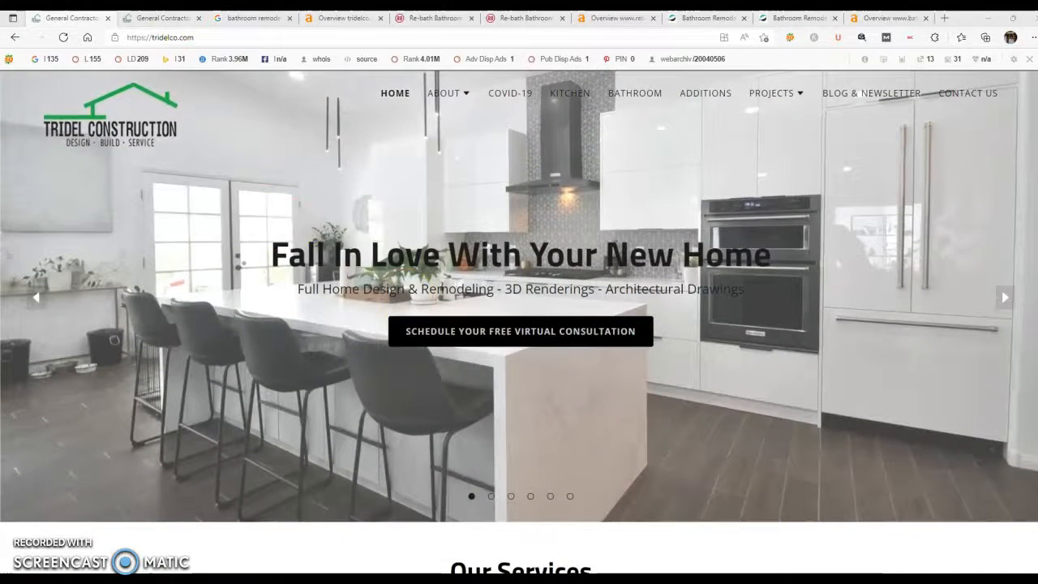
Count the words of all the text on the duplicate Tridel Construction homepage.
{"action": "left_click", "coordinate": [154, 18]}
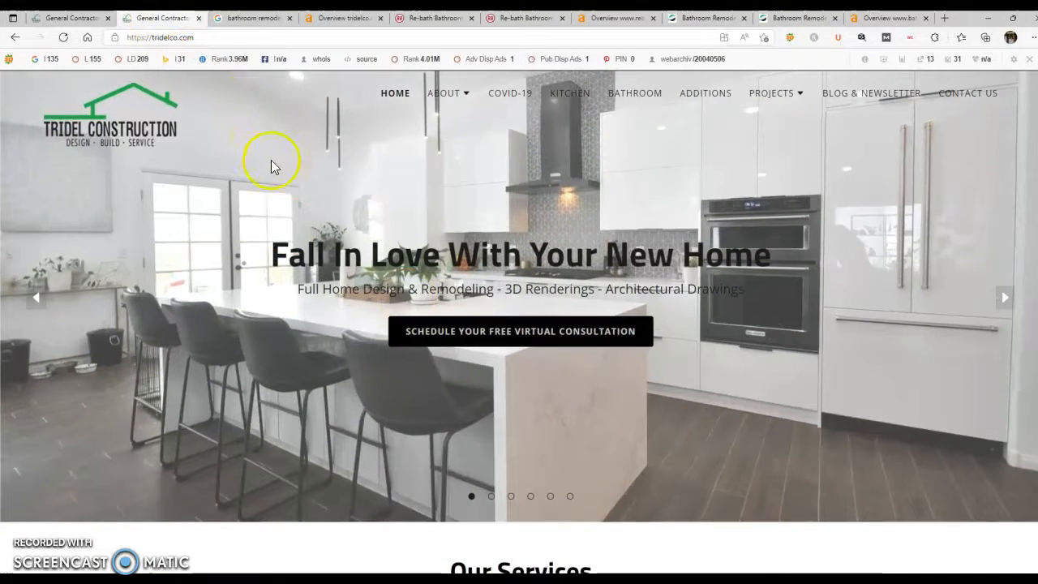
{"action": "key", "text": "ctrl+a"}
{"action": "right_click", "coordinate": [420, 252]}
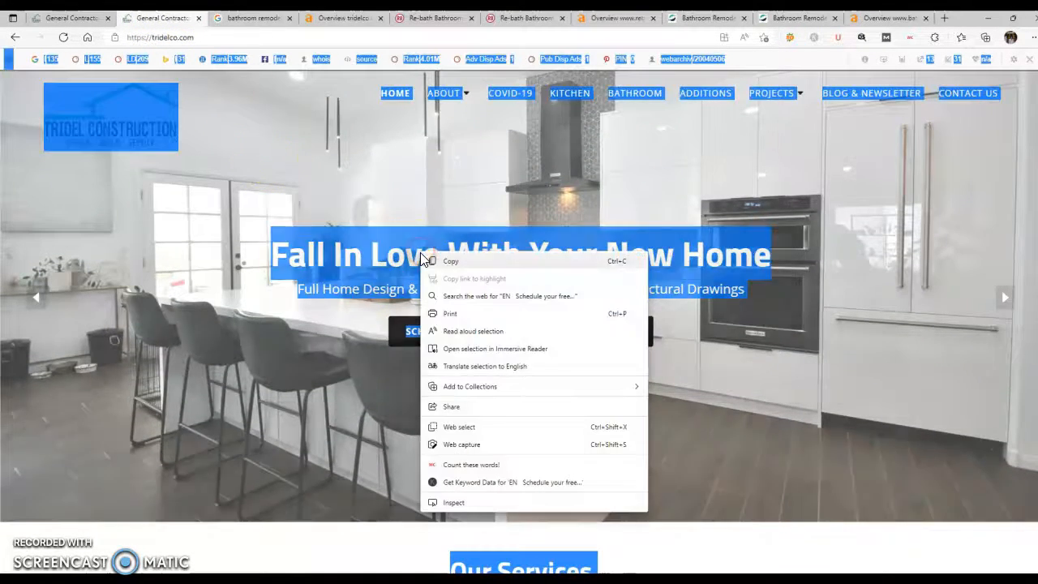
{"action": "left_click", "coordinate": [459, 464]}
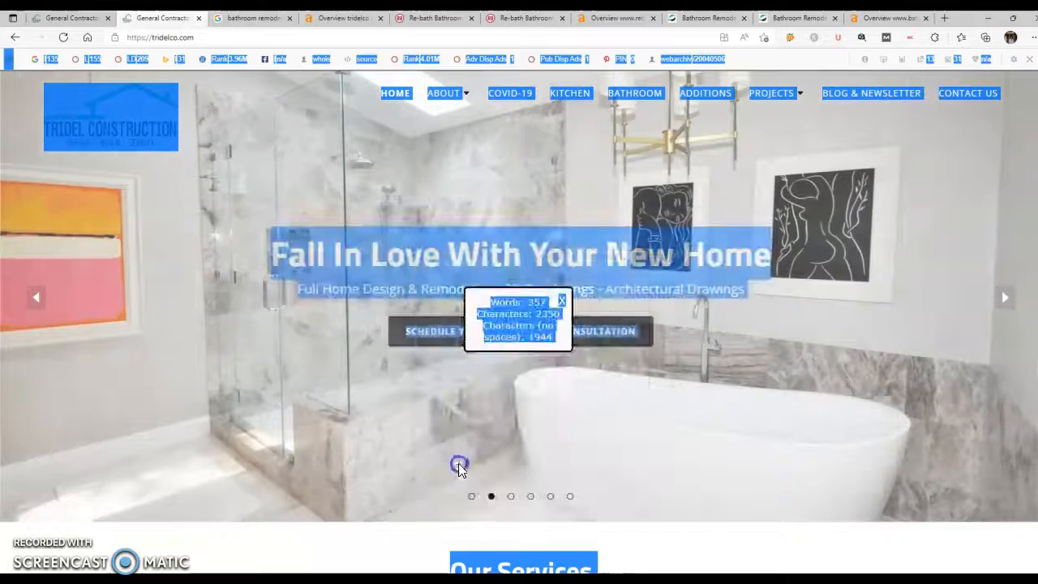
{"action": "left_click", "coordinate": [341, 546]}
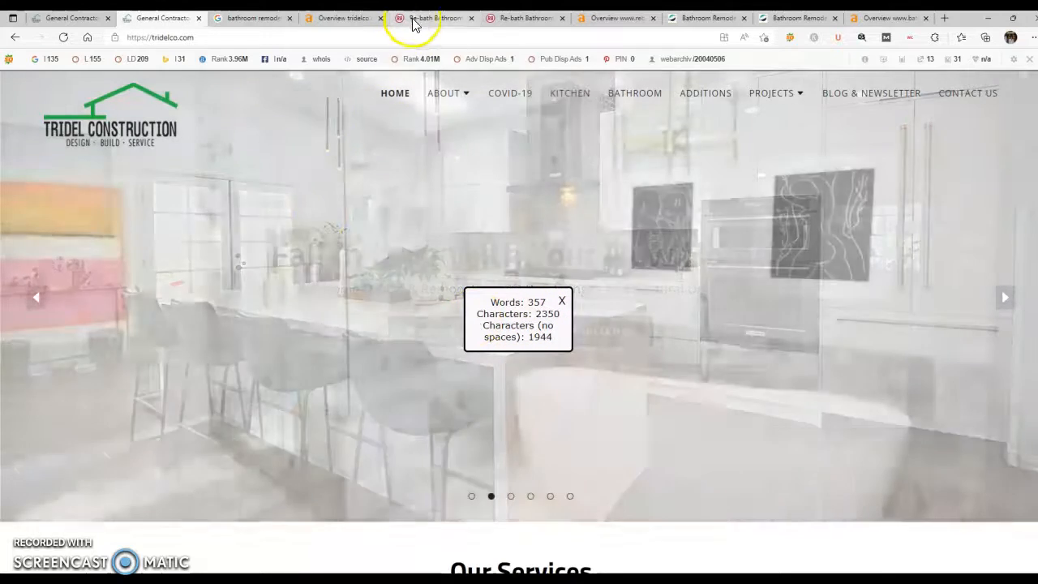
Compare the word counts of the Re-Bath and Bath Planet Las Vegas pages with that of the Tridel homepage.
{"action": "left_click", "coordinate": [412, 18]}
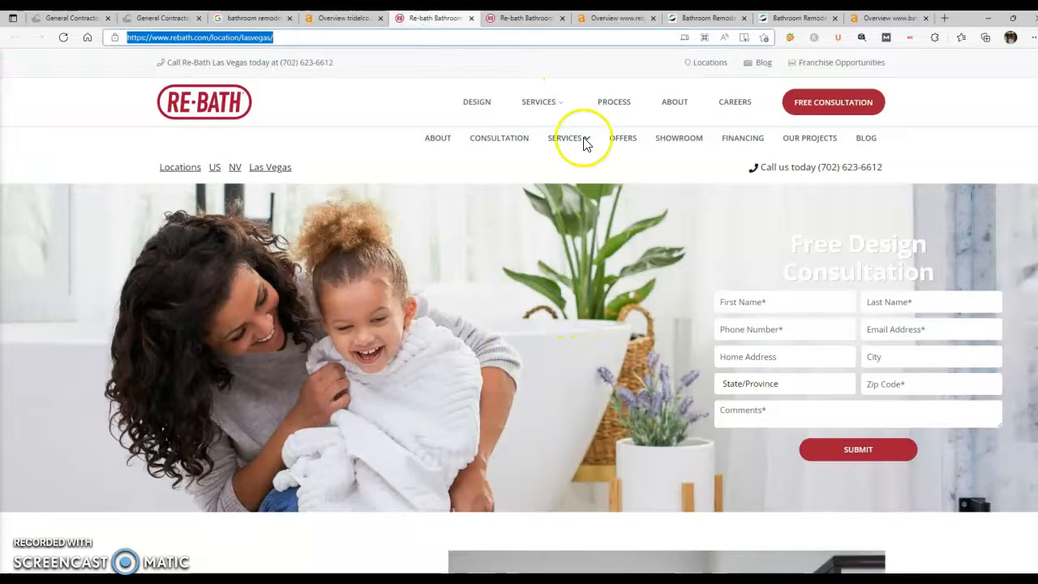
{"action": "left_click", "coordinate": [503, 23]}
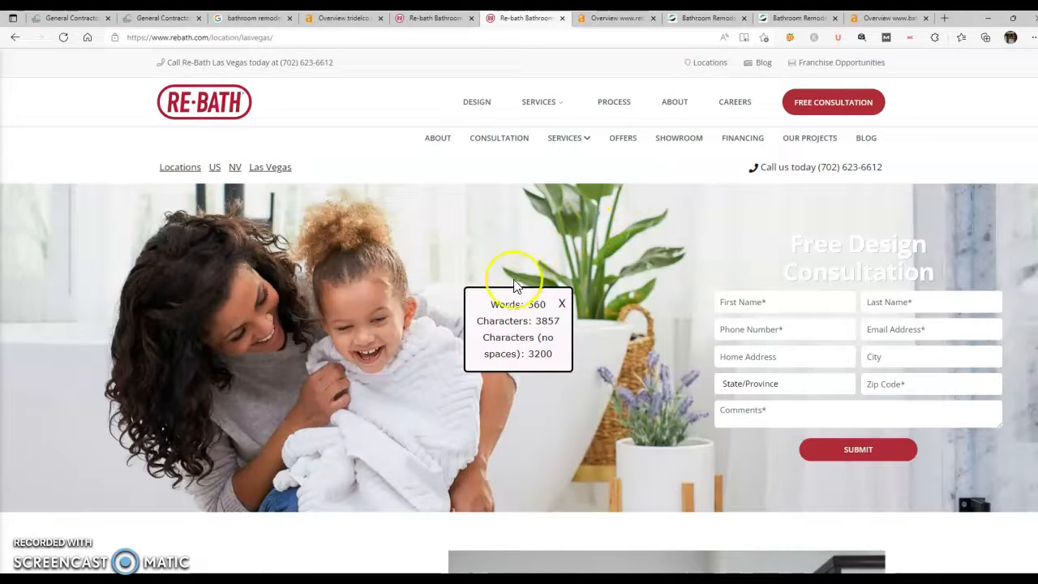
{"action": "left_click", "coordinate": [693, 17]}
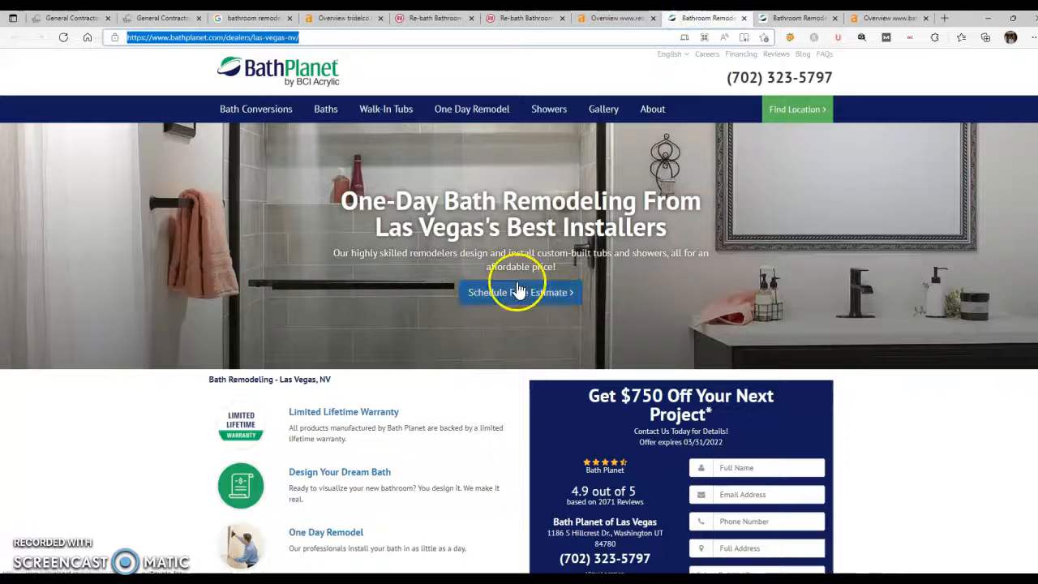
{"action": "left_click", "coordinate": [165, 17]}
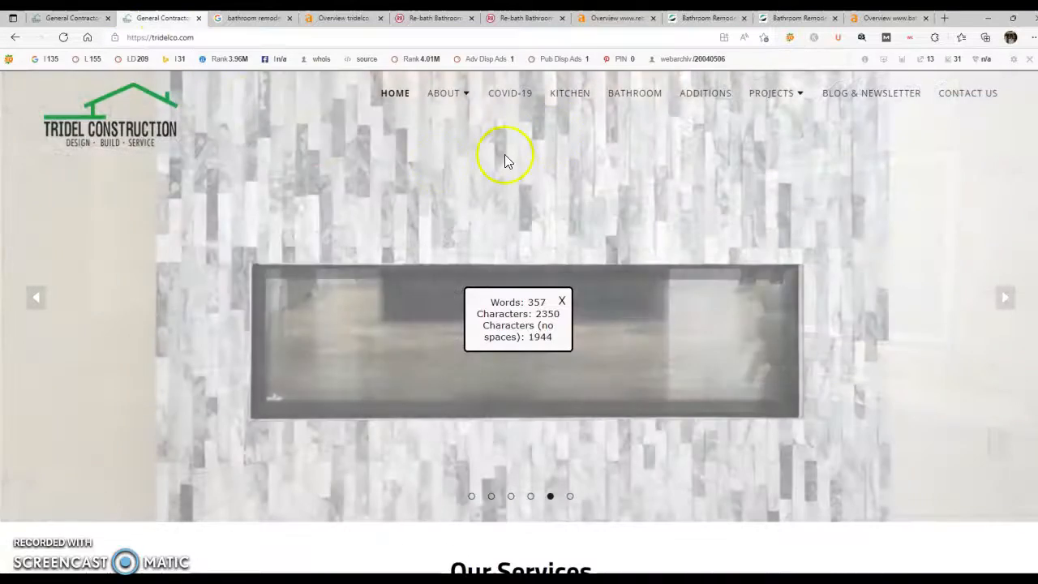
{"action": "left_click", "coordinate": [691, 18]}
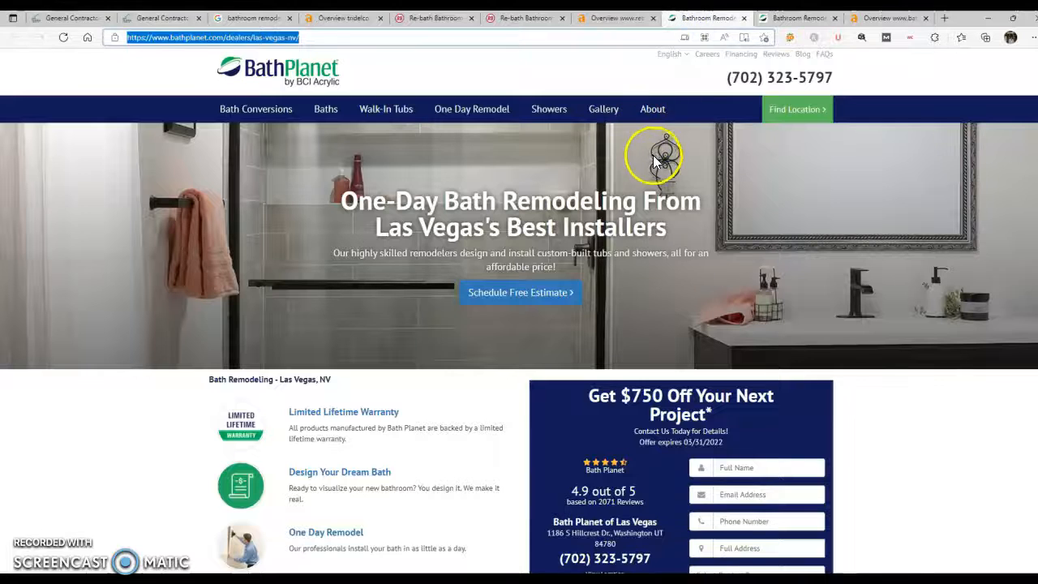
{"action": "left_click", "coordinate": [793, 18]}
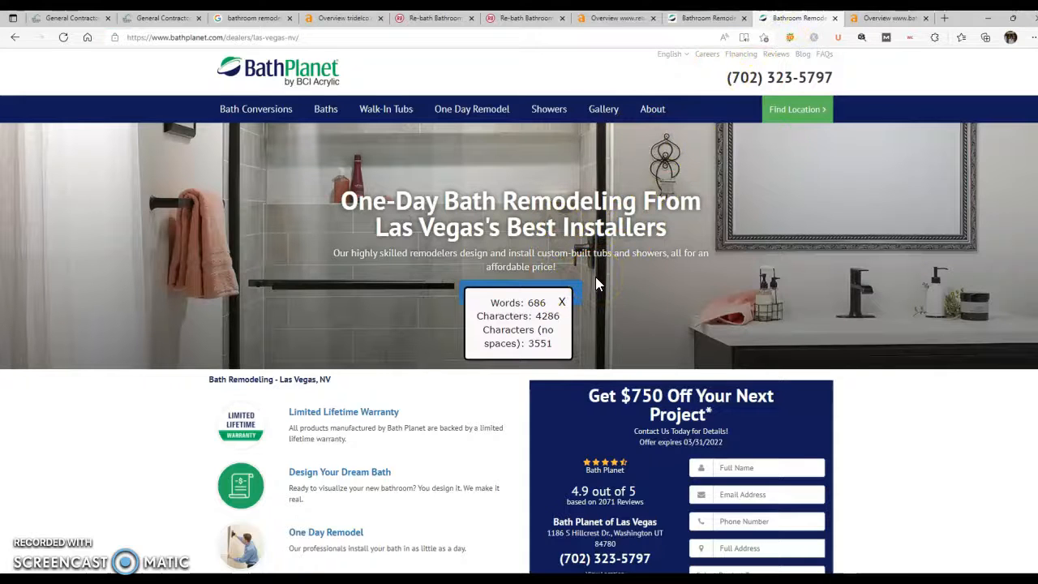
{"action": "mouse_move", "coordinate": [428, 136]}
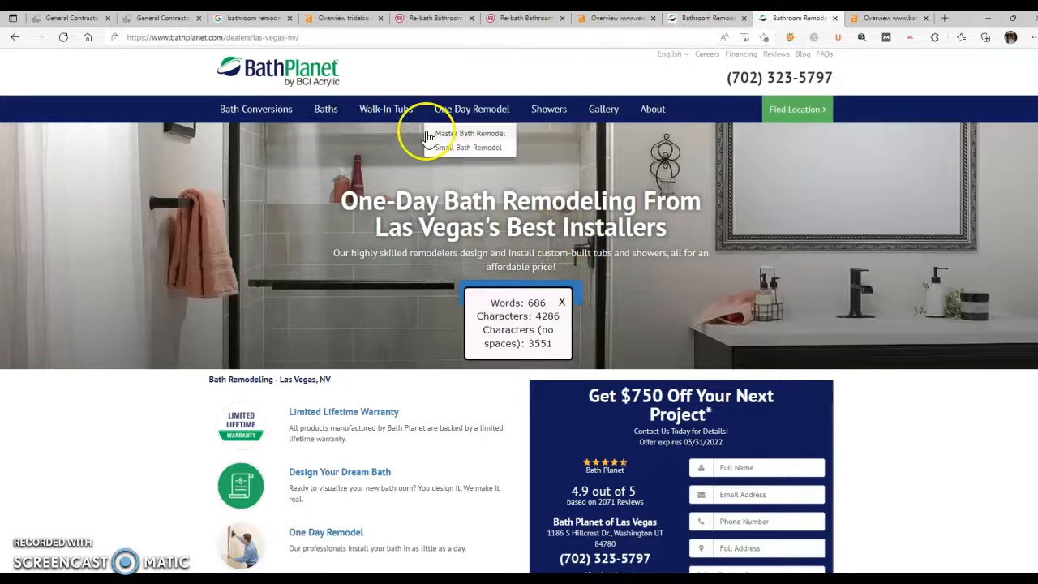
Review the Google results for "bathroom remodel las vegas", covering the ads, map listings and organic rankings.
{"action": "left_click", "coordinate": [237, 18]}
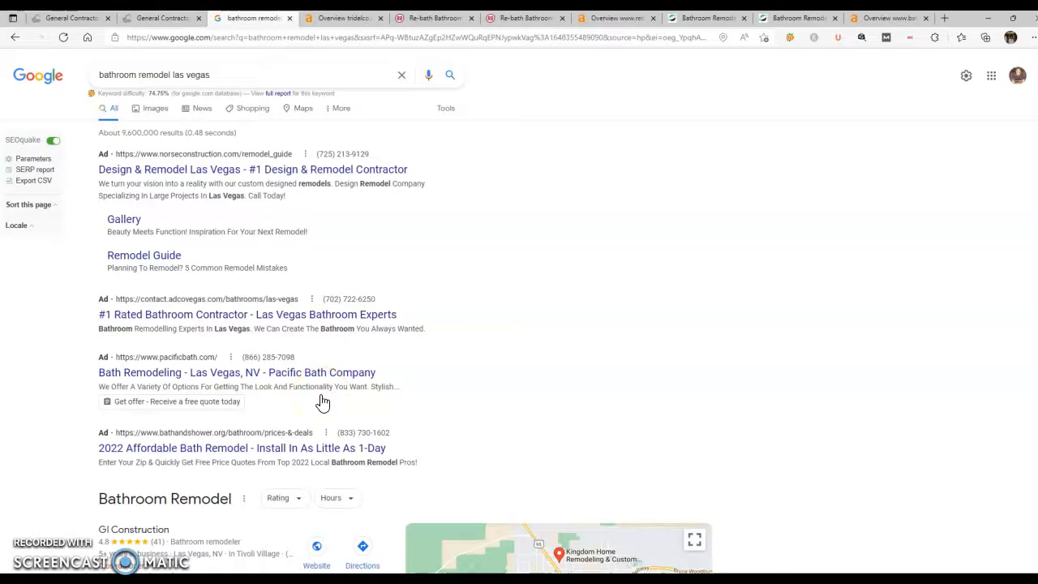
{"action": "scroll", "coordinate": [361, 292], "scroll_direction": "down", "scroll_amount": 3}
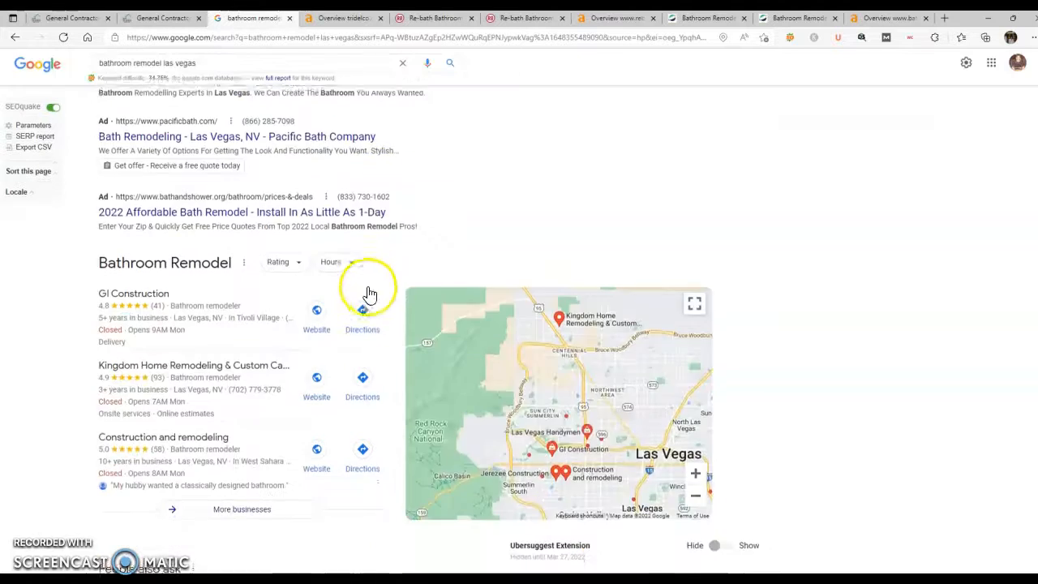
{"action": "scroll", "coordinate": [540, 382], "scroll_direction": "down", "scroll_amount": 1}
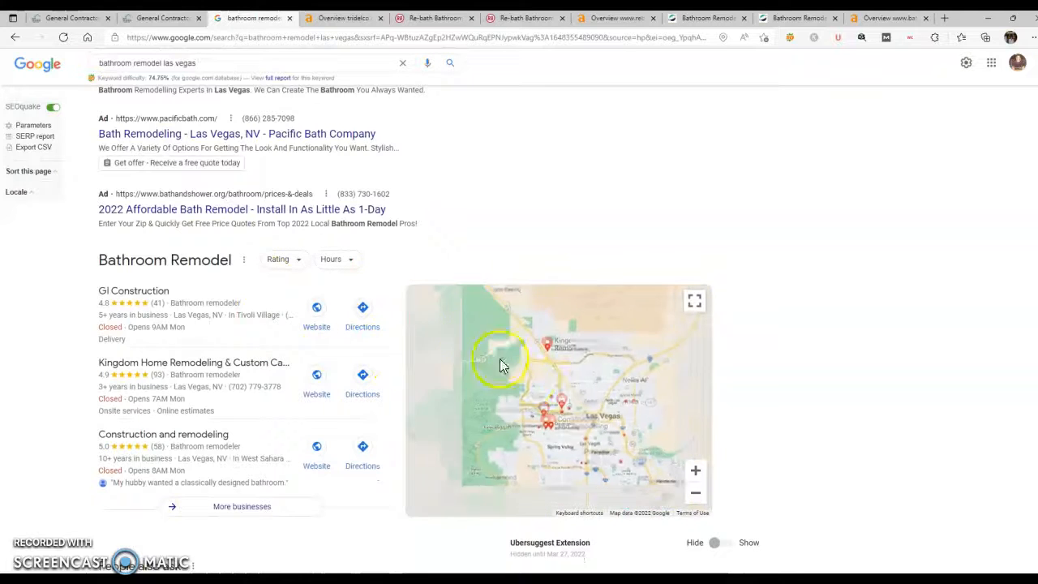
{"action": "scroll", "coordinate": [341, 390], "scroll_direction": "down", "scroll_amount": 3}
{"action": "scroll", "coordinate": [327, 382], "scroll_direction": "up", "scroll_amount": 1}
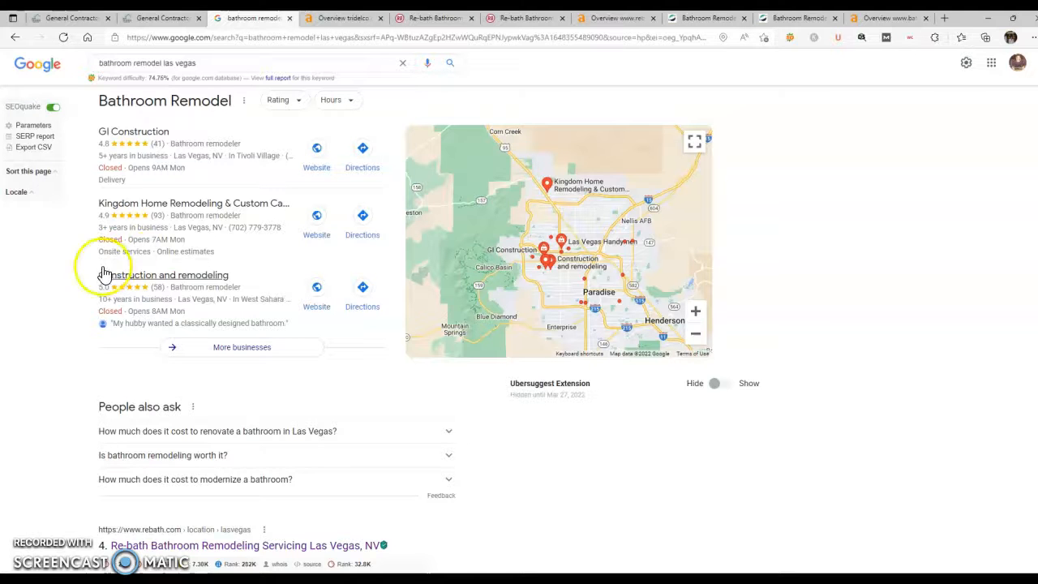
{"action": "scroll", "coordinate": [281, 480], "scroll_direction": "down", "scroll_amount": 3}
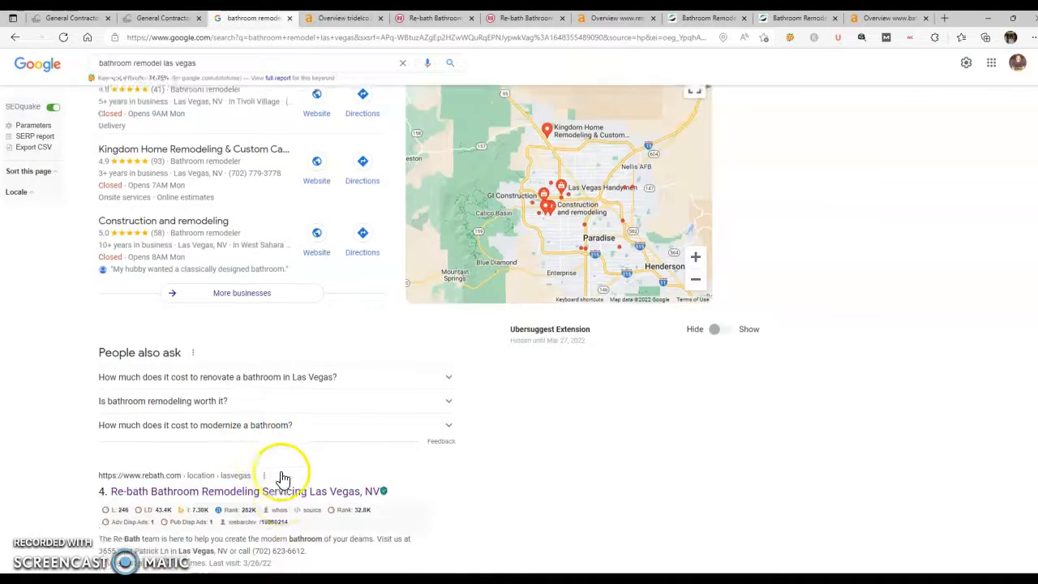
{"action": "scroll", "coordinate": [288, 414], "scroll_direction": "down", "scroll_amount": 1}
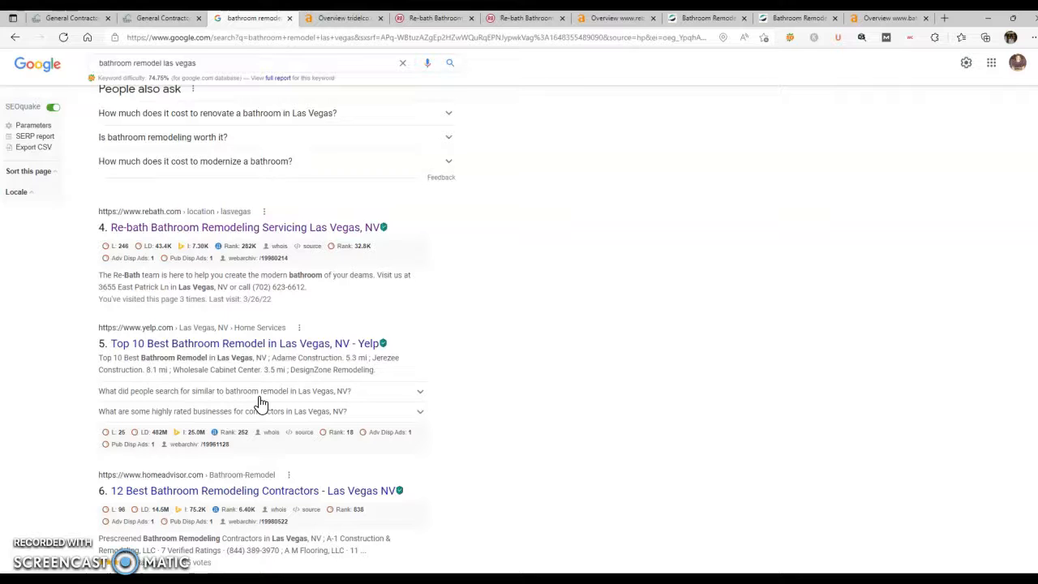
{"action": "scroll", "coordinate": [243, 356], "scroll_direction": "down", "scroll_amount": 1}
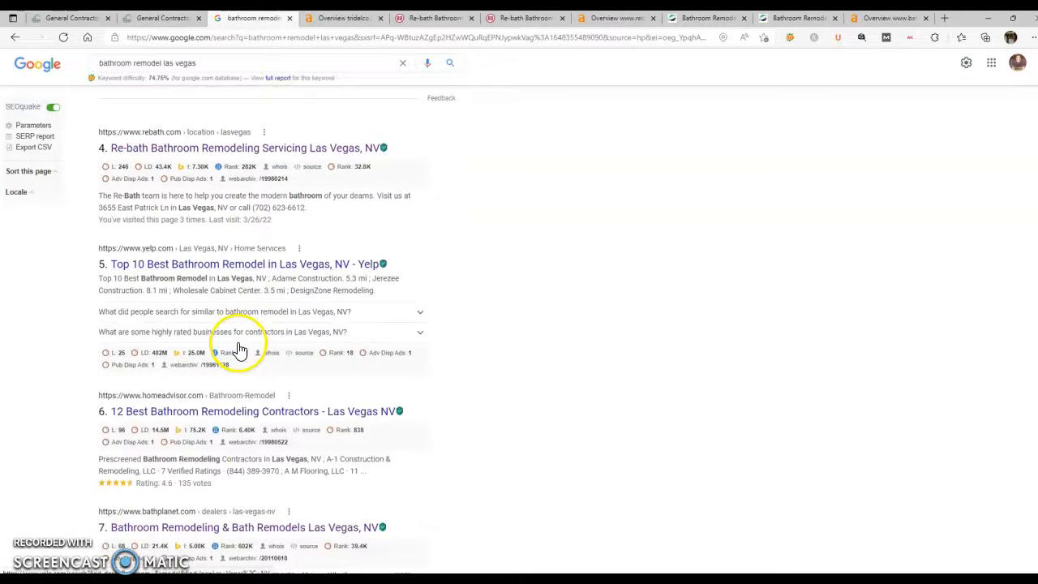
Examine the backlink, referring domain and organic traffic metrics for tridelco.com in the Ahrefs overview.
{"action": "left_click", "coordinate": [328, 18]}
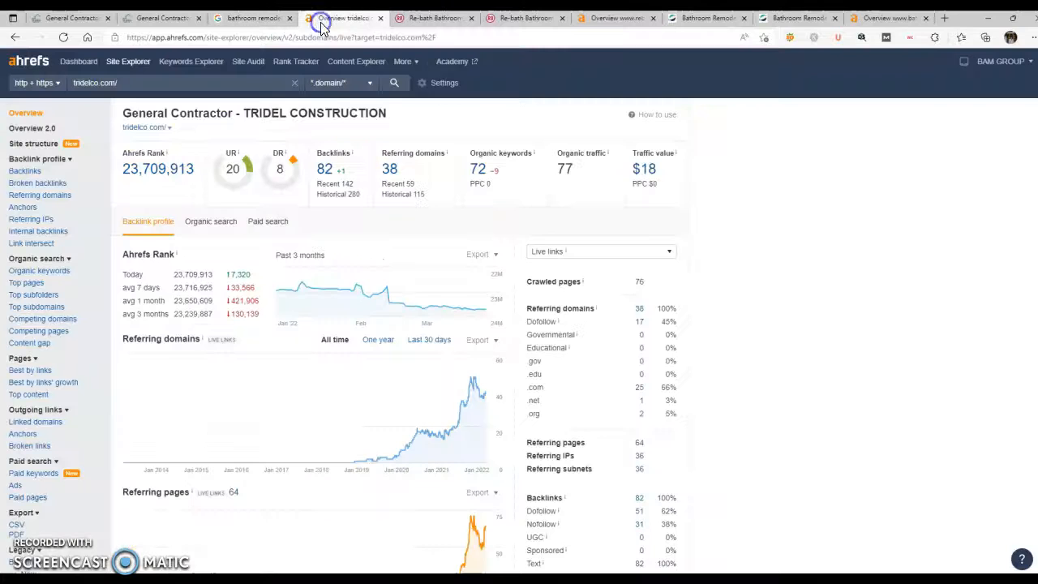
{"action": "mouse_move", "coordinate": [389, 288]}
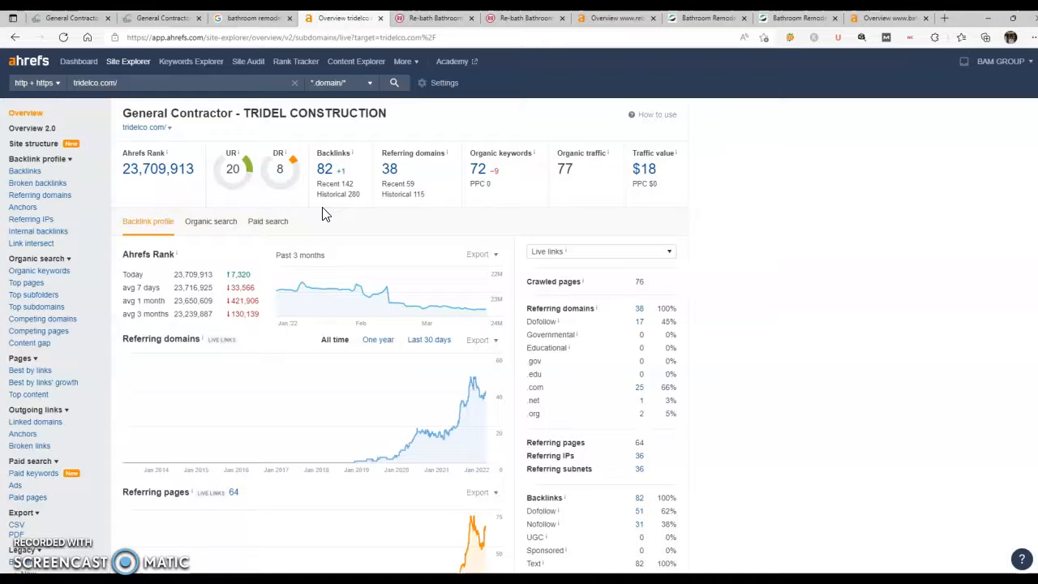
{"action": "left_click", "coordinate": [628, 241]}
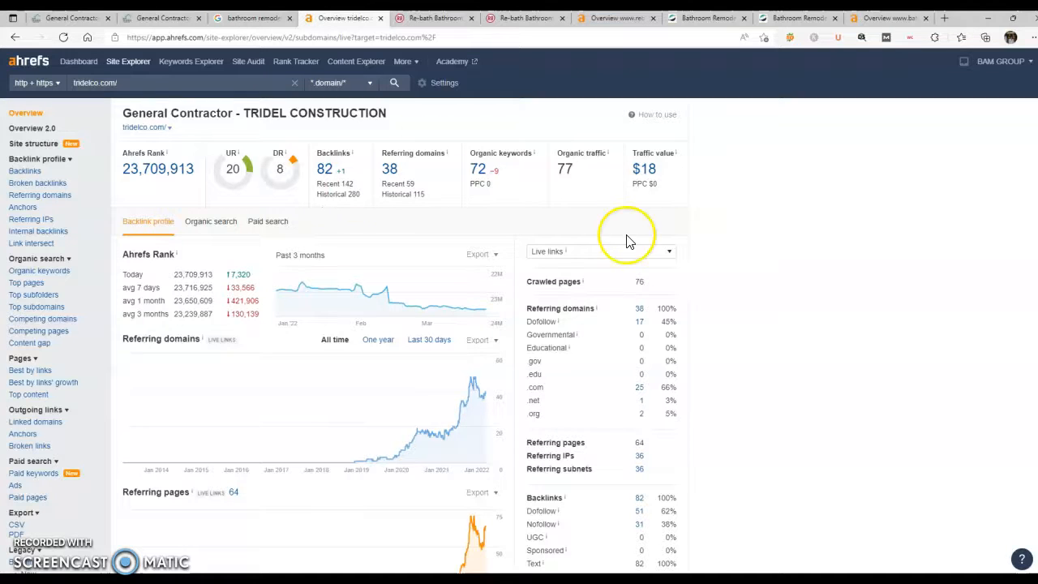
Compare the Ahrefs overview metrics of the Re-Bath and Bath Planet Las Vegas pages.
{"action": "left_click", "coordinate": [592, 20]}
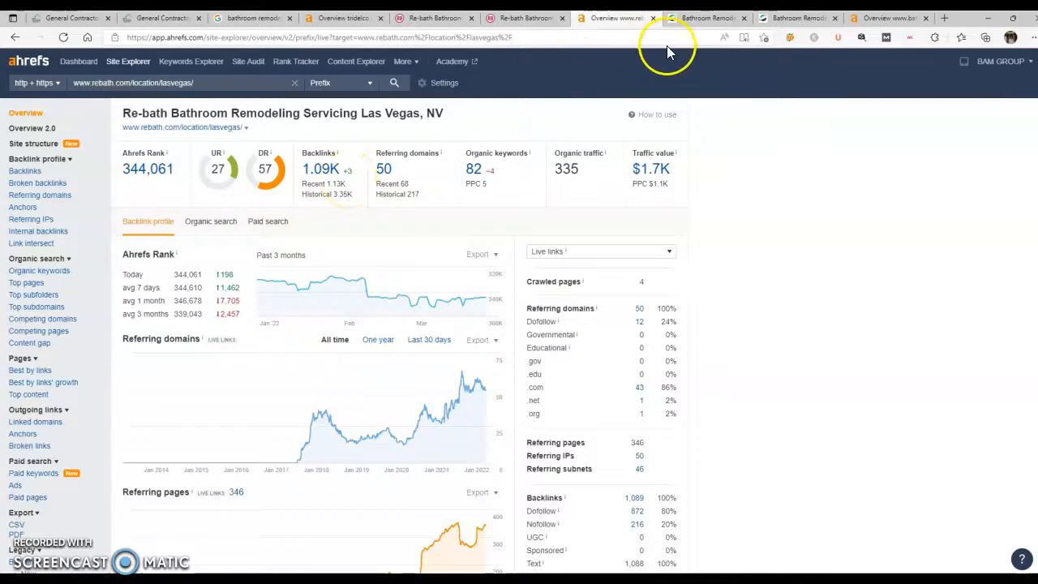
{"action": "left_click", "coordinate": [876, 25]}
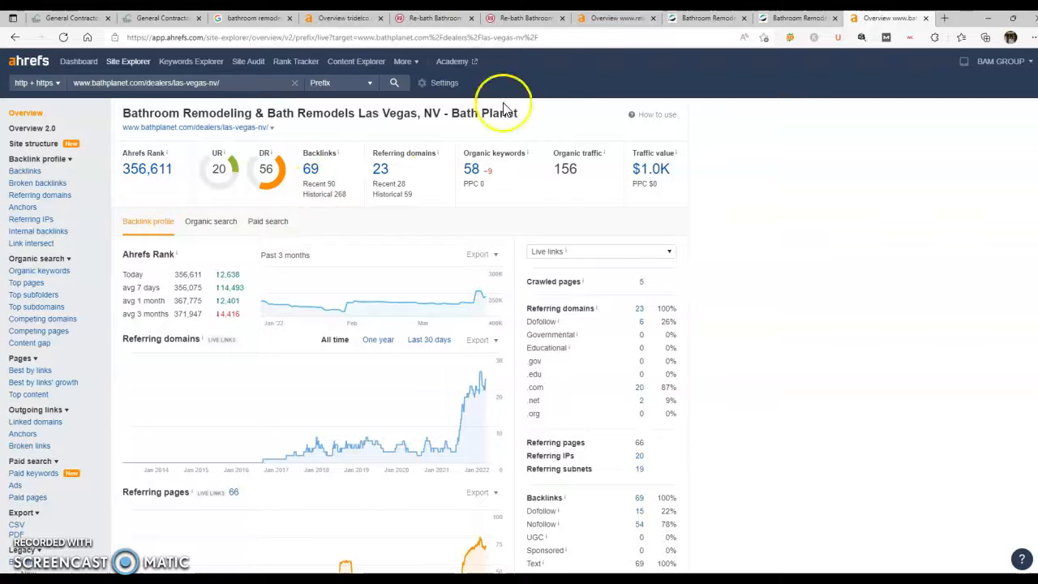
{"action": "left_click", "coordinate": [597, 24]}
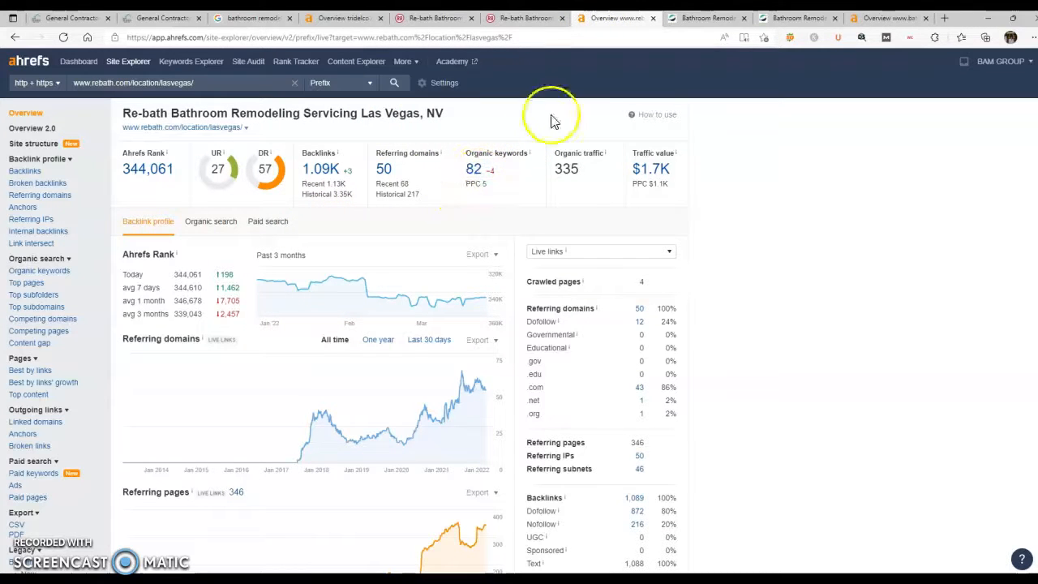
Open the organic keywords report for tridelco.com and search the keyword list for "remodel".
{"action": "left_click", "coordinate": [344, 20]}
{"action": "left_click", "coordinate": [478, 172]}
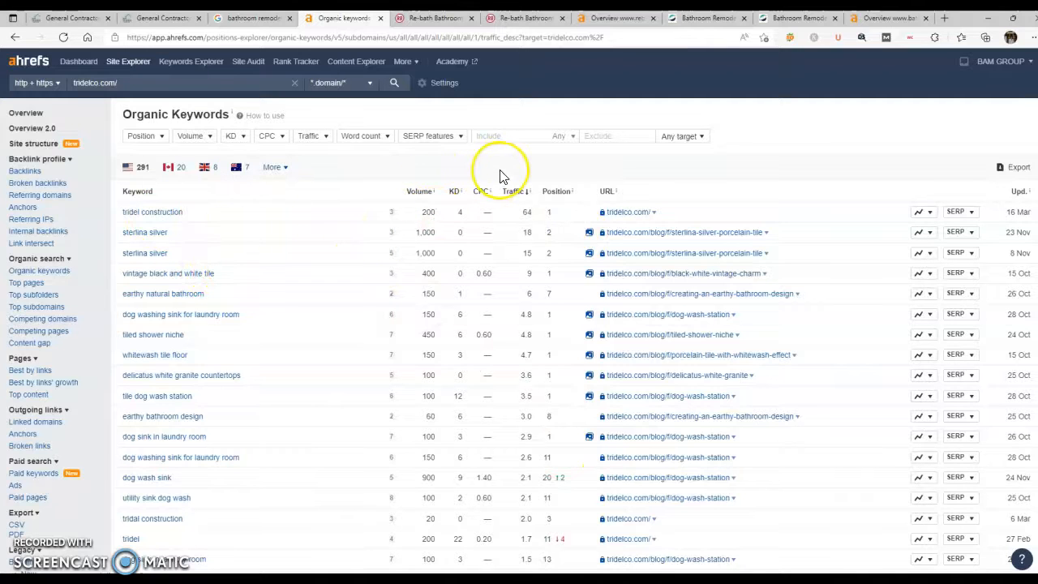
{"action": "key", "text": "ctrl+f"}
{"action": "type", "text": "re"}
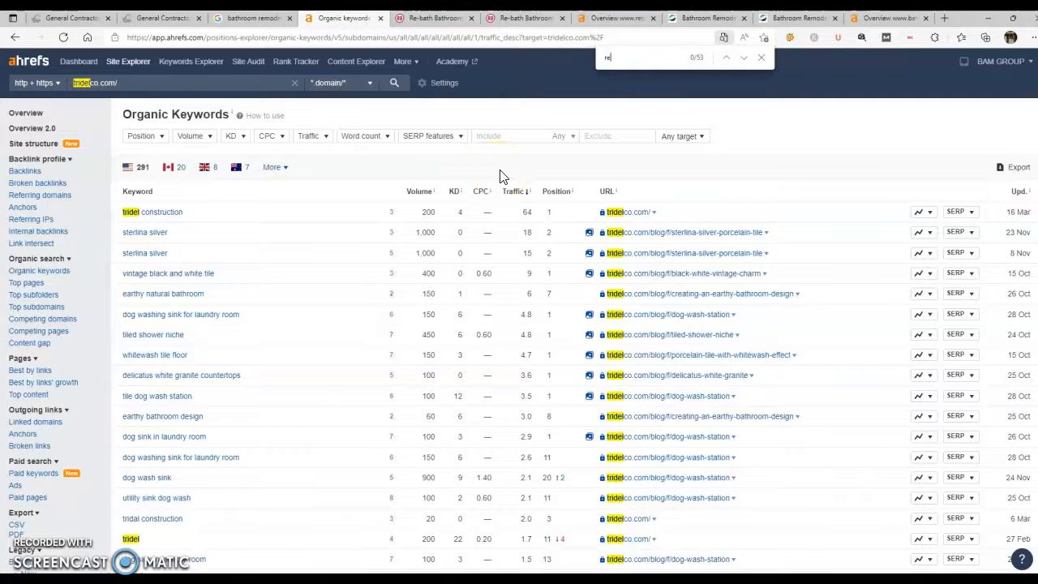
{"action": "type", "text": "model"}
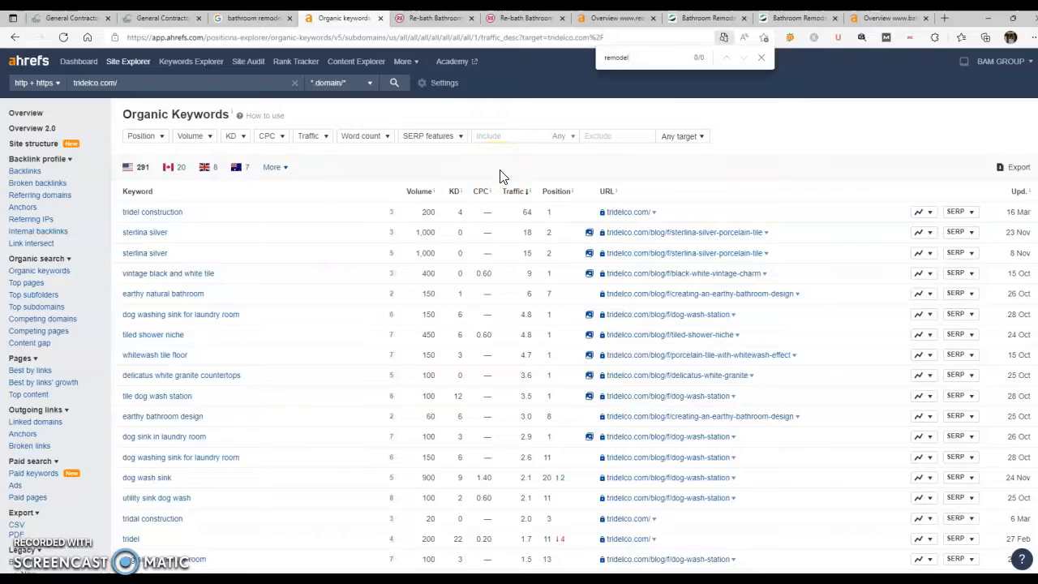
{"action": "scroll", "coordinate": [429, 232], "scroll_direction": "down", "scroll_amount": 13}
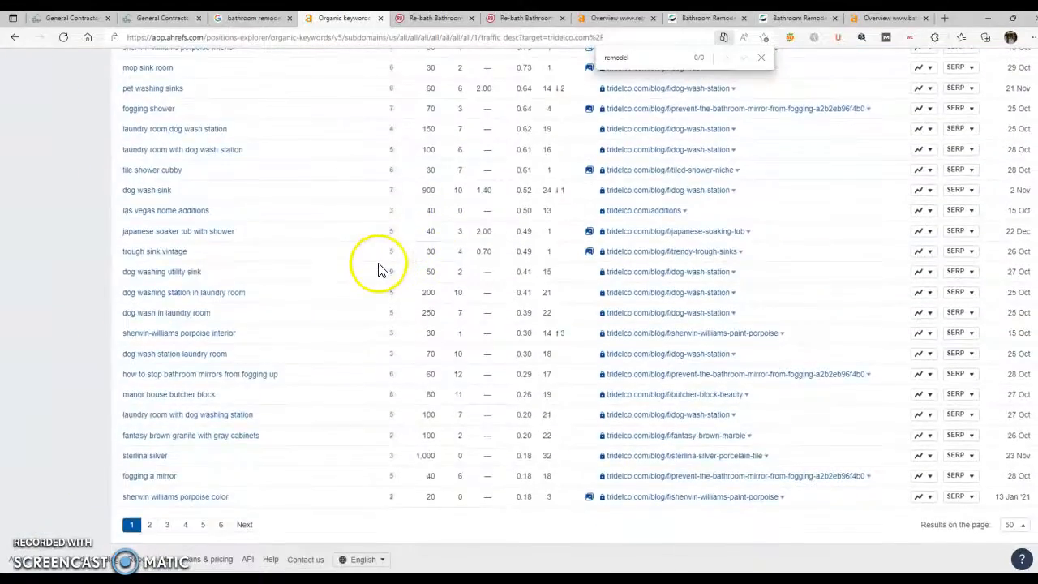
Search the organic keywords page for "las vegas" and review the listed keywords with their traffic and positions.
{"action": "scroll", "coordinate": [379, 270], "scroll_direction": "up", "scroll_amount": 15}
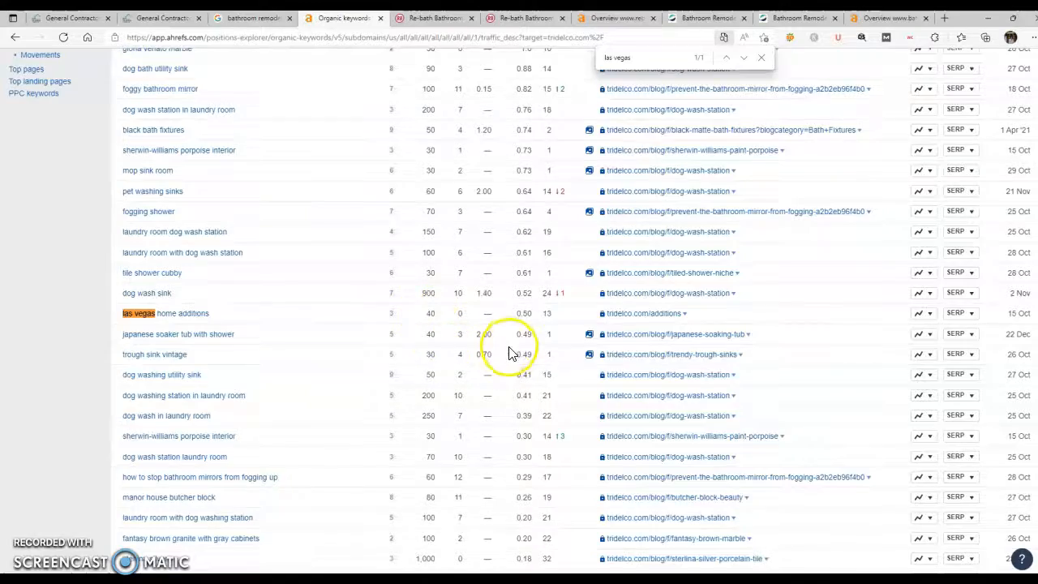
{"action": "scroll", "coordinate": [486, 357], "scroll_direction": "up", "scroll_amount": 20}
{"action": "scroll", "coordinate": [531, 357], "scroll_direction": "down", "scroll_amount": 3}
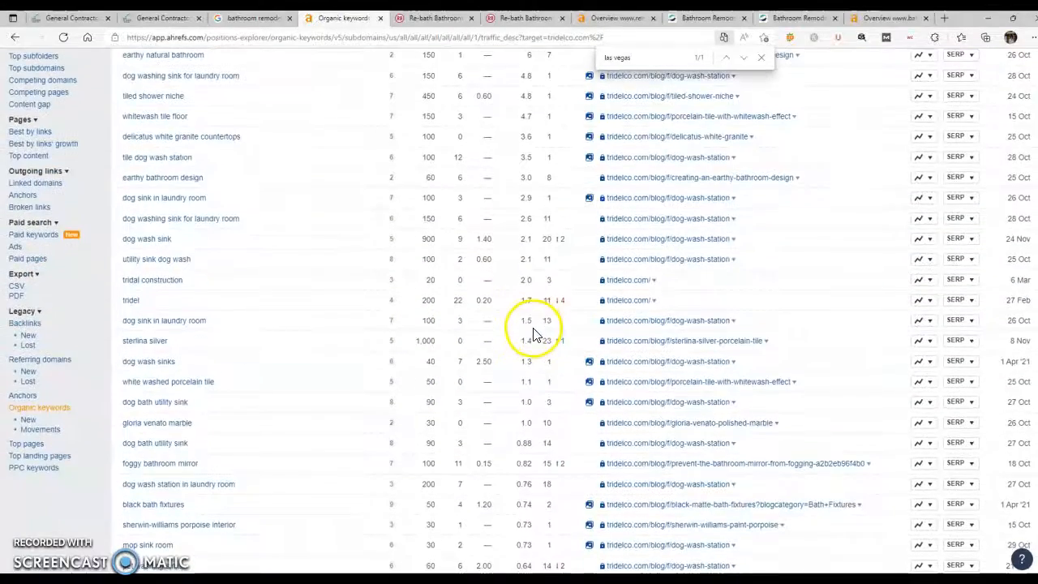
Open the organic keywords report for the Re-Bath Las Vegas page and search the keyword list for "las vegas".
{"action": "scroll", "coordinate": [536, 260], "scroll_direction": "up", "scroll_amount": 3}
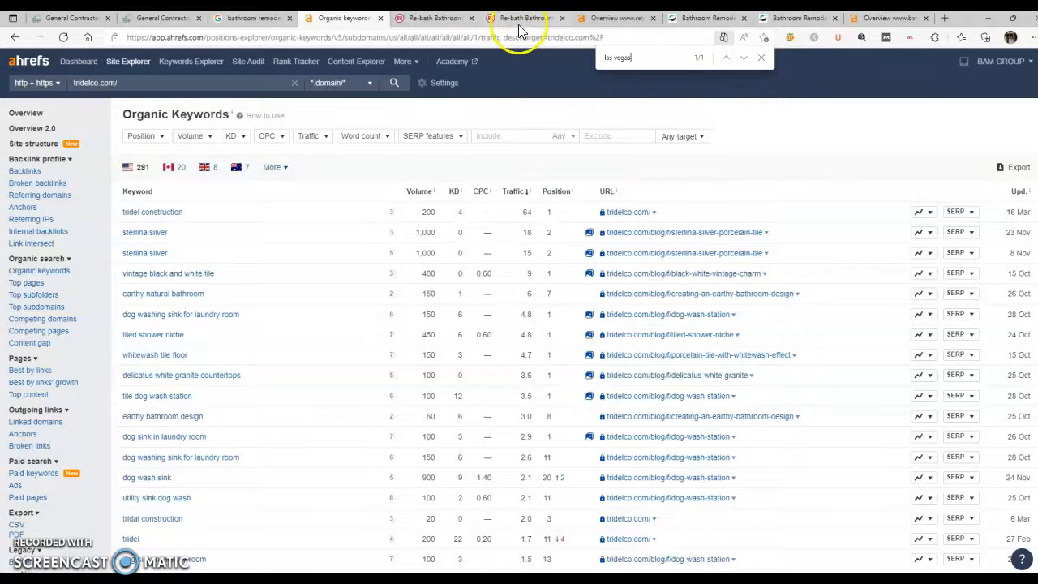
{"action": "left_click", "coordinate": [604, 17]}
{"action": "left_click", "coordinate": [479, 172]}
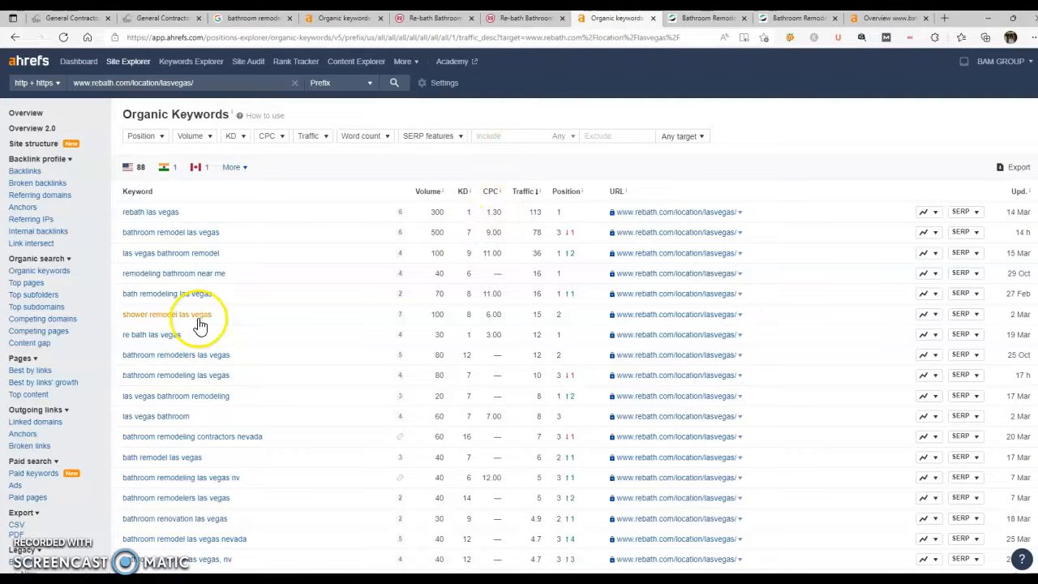
{"action": "key", "text": "ctrl+f"}
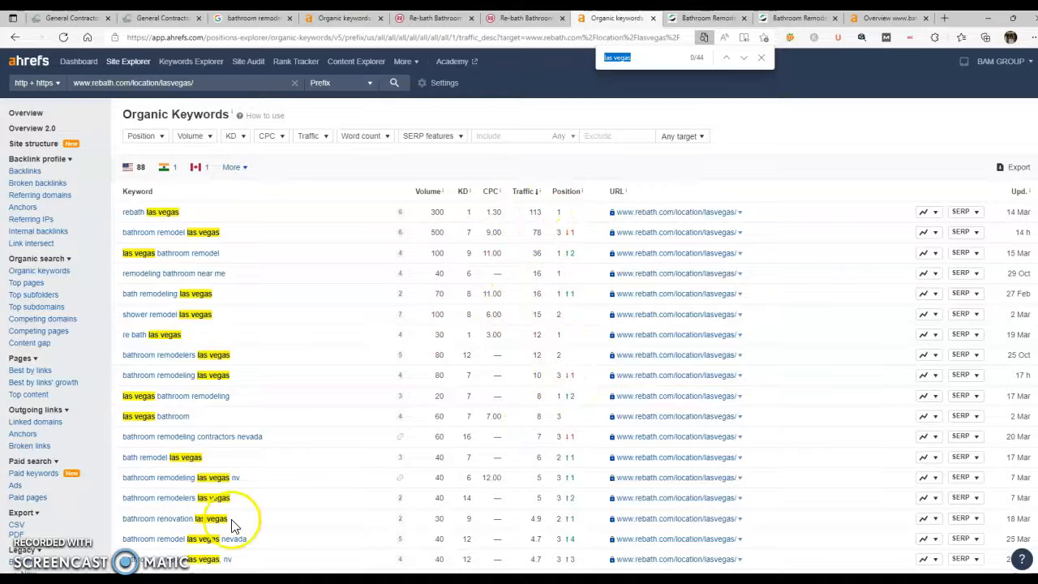
Review the Re-Bath page's matching Las Vegas keywords with their traffic and positions, and return to the Tridel Construction homepage.
{"action": "scroll", "coordinate": [178, 487], "scroll_direction": "down", "scroll_amount": 1}
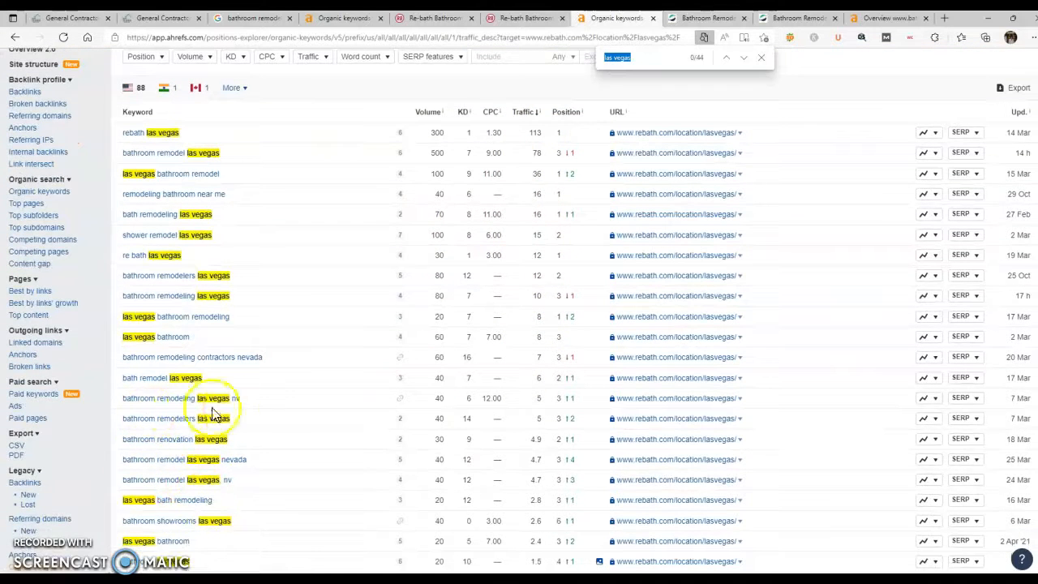
{"action": "scroll", "coordinate": [324, 443], "scroll_direction": "down", "scroll_amount": 1}
{"action": "scroll", "coordinate": [308, 458], "scroll_direction": "down", "scroll_amount": 3}
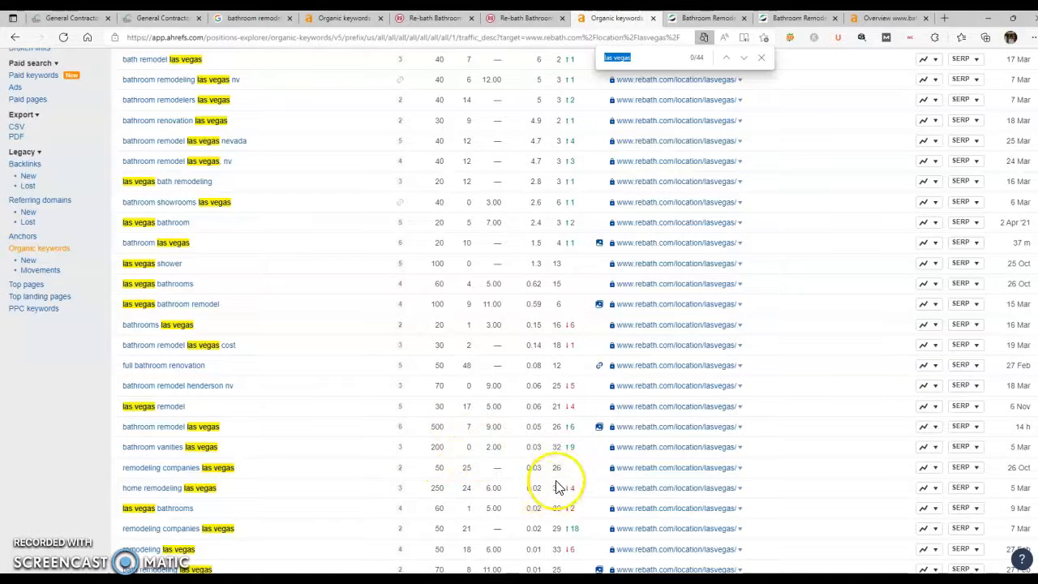
{"action": "scroll", "coordinate": [560, 487], "scroll_direction": "up", "scroll_amount": 5}
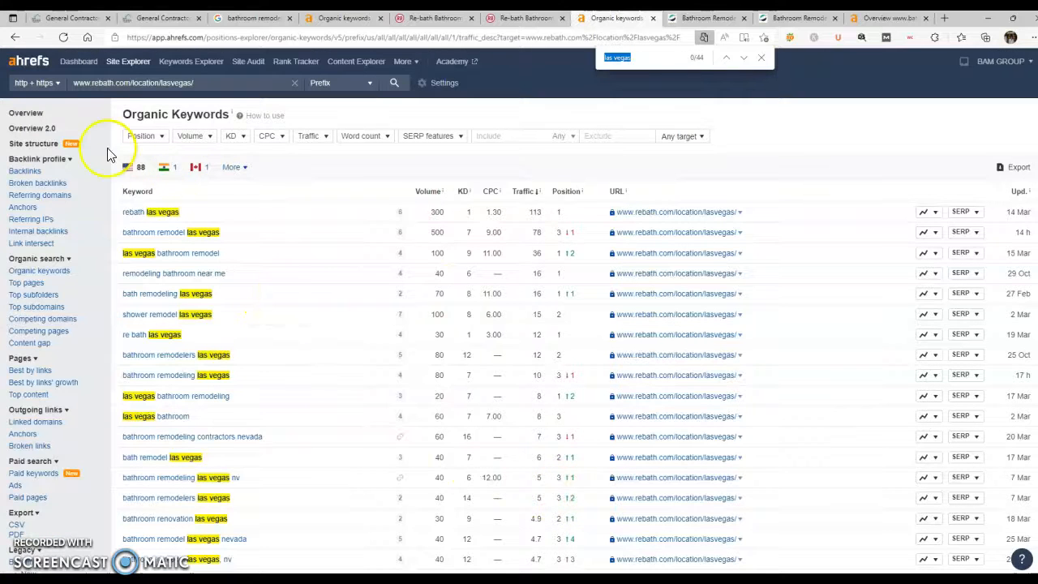
{"action": "left_click", "coordinate": [71, 18]}
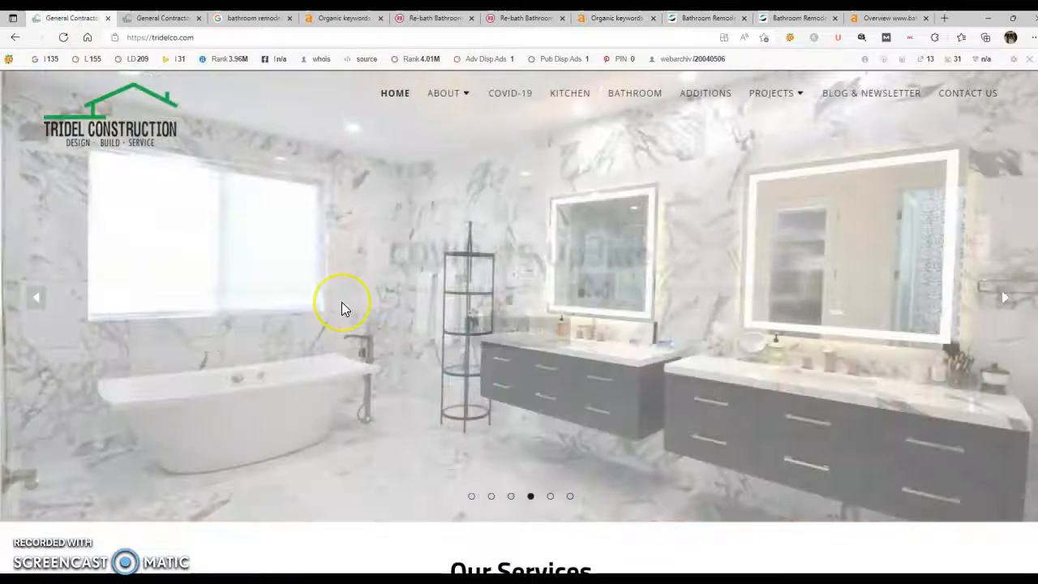